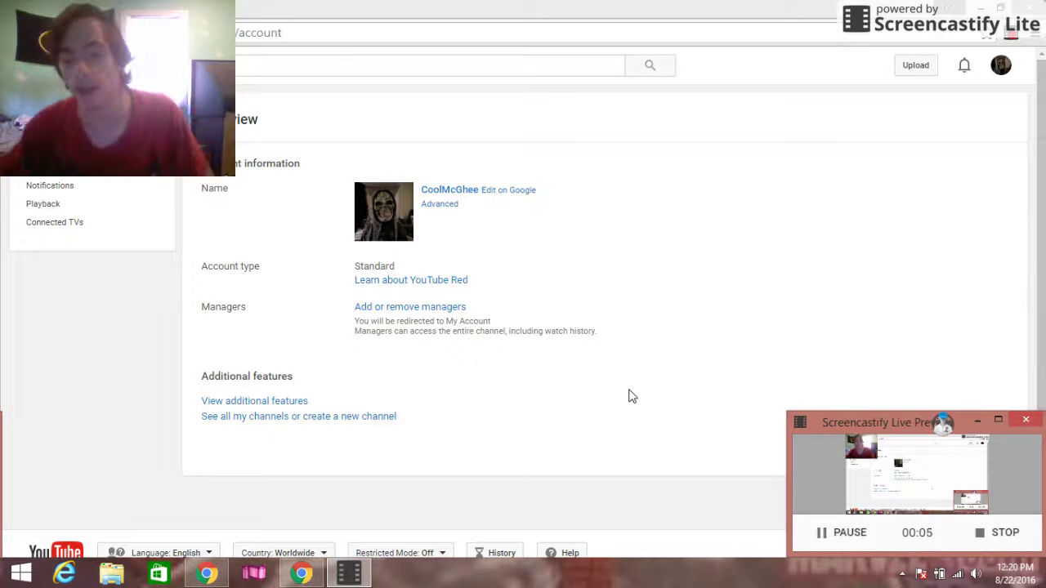
- Open the current channel's Advanced settings, then bring up the account's channel list
left_click(381, 7)
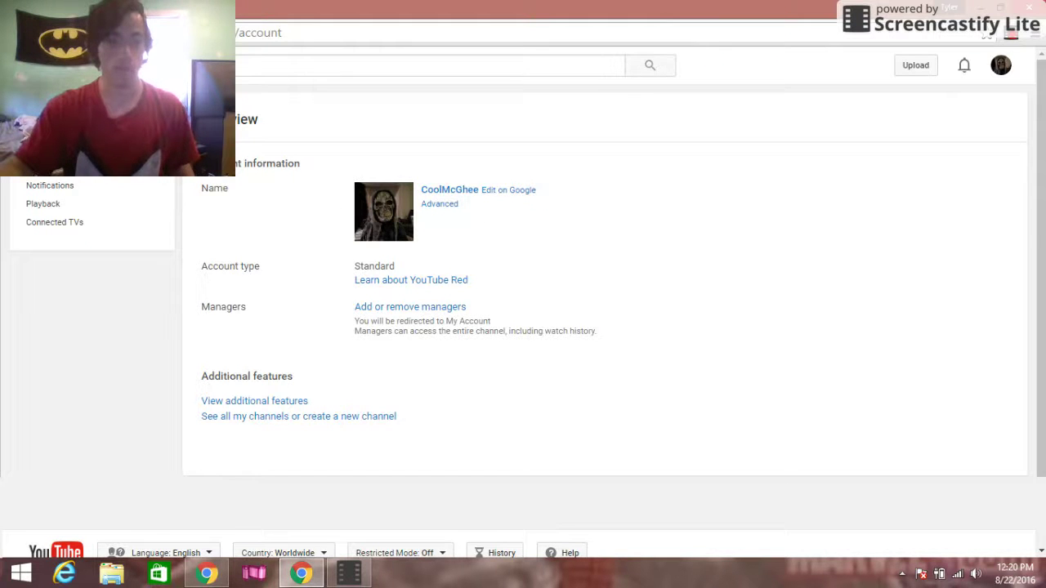
left_click(447, 208)
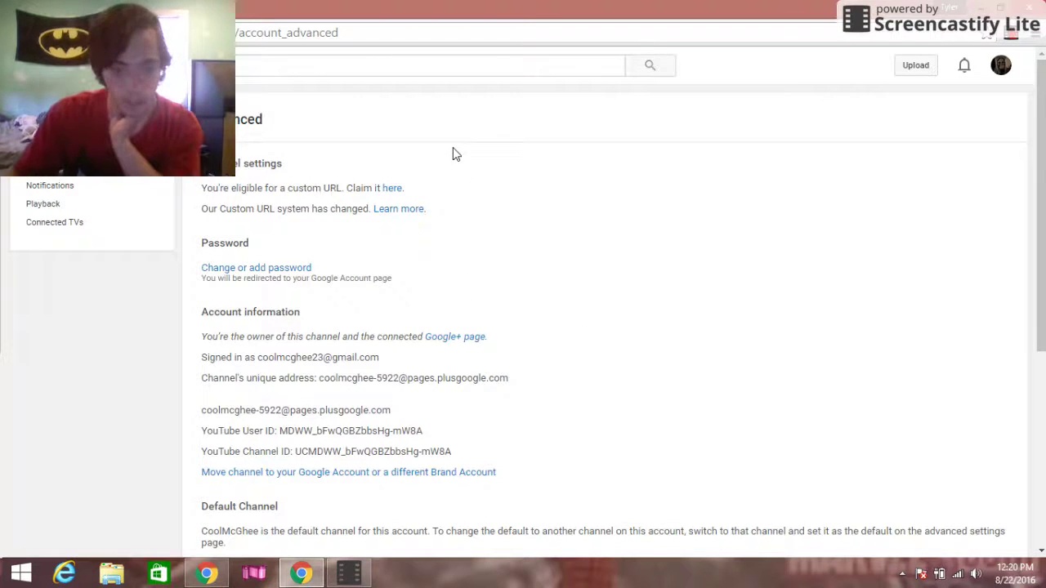
scroll(453, 147, "down", 4)
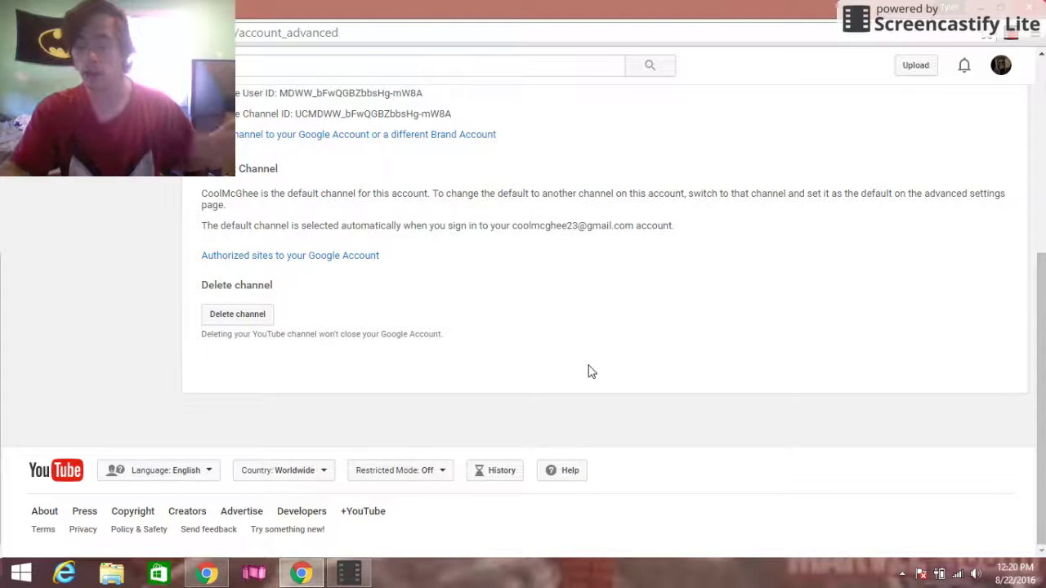
scroll(588, 370, "up", 4)
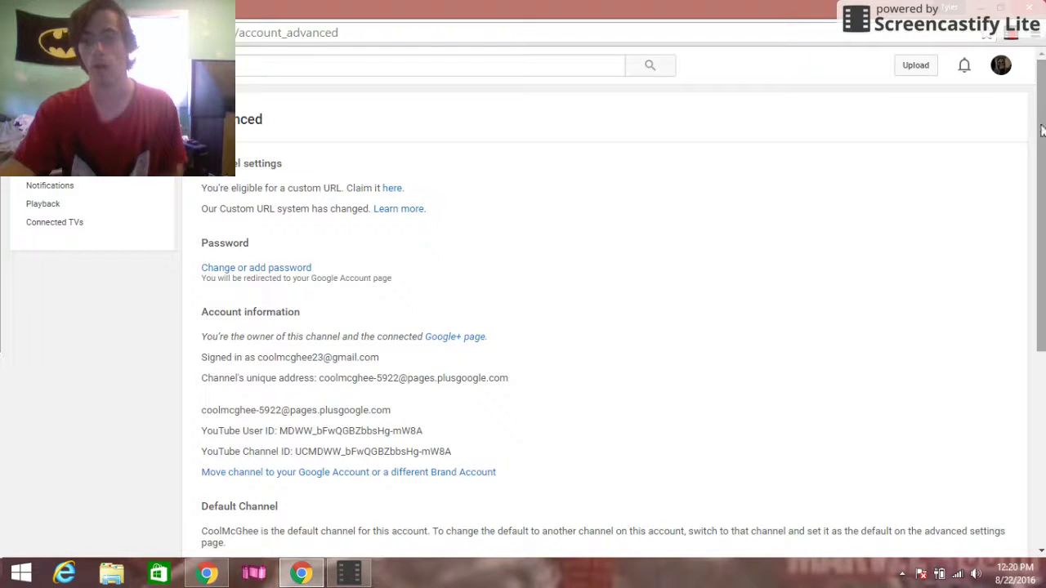
left_click(1001, 66)
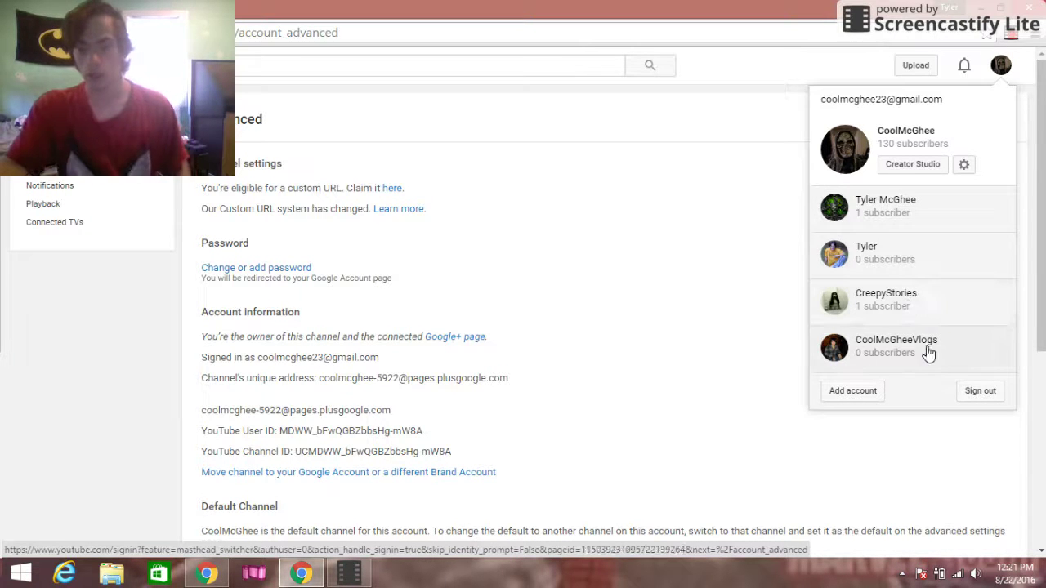
- Switch to the Tyler channel, open its Advanced settings and choose Delete channel
left_click(929, 258)
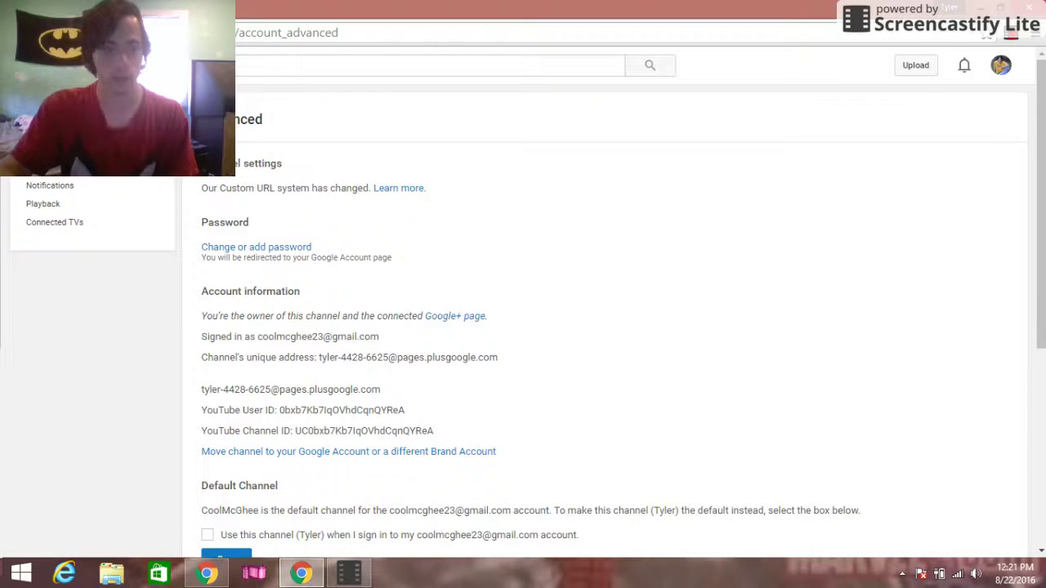
key("alt+Left")
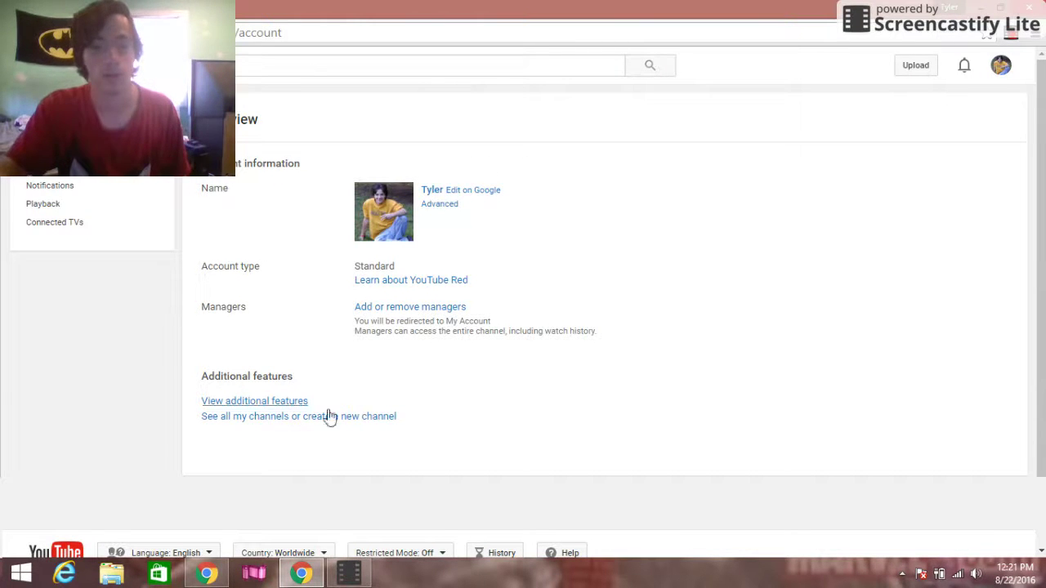
left_click(445, 205)
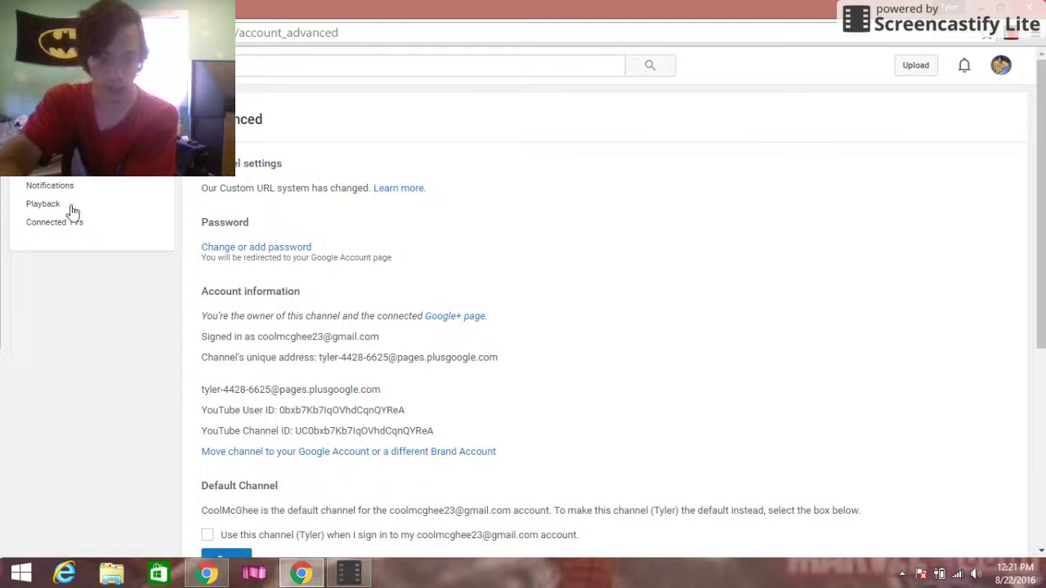
scroll(400, 267, "down", 5)
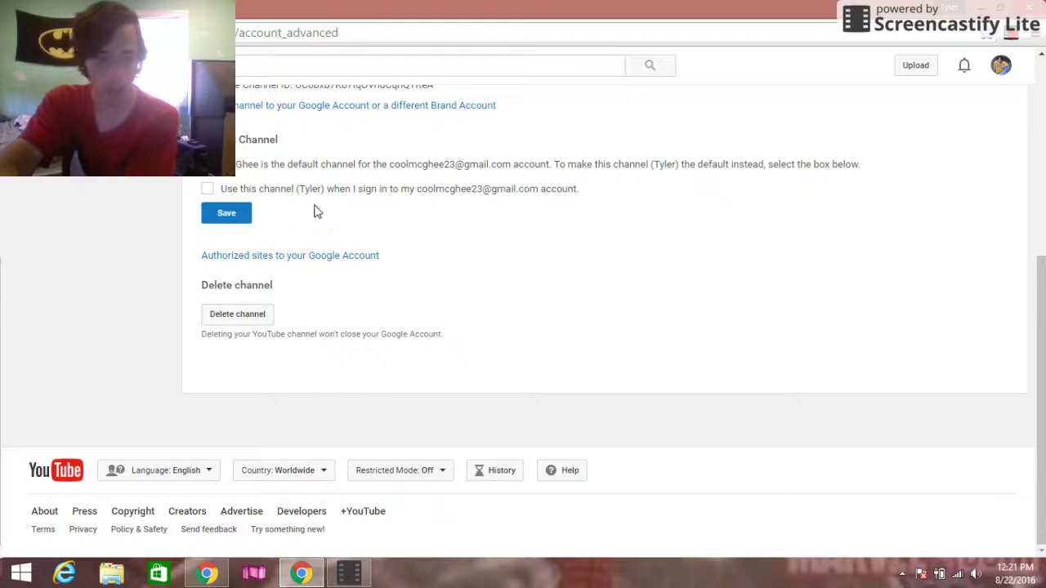
left_click(263, 319)
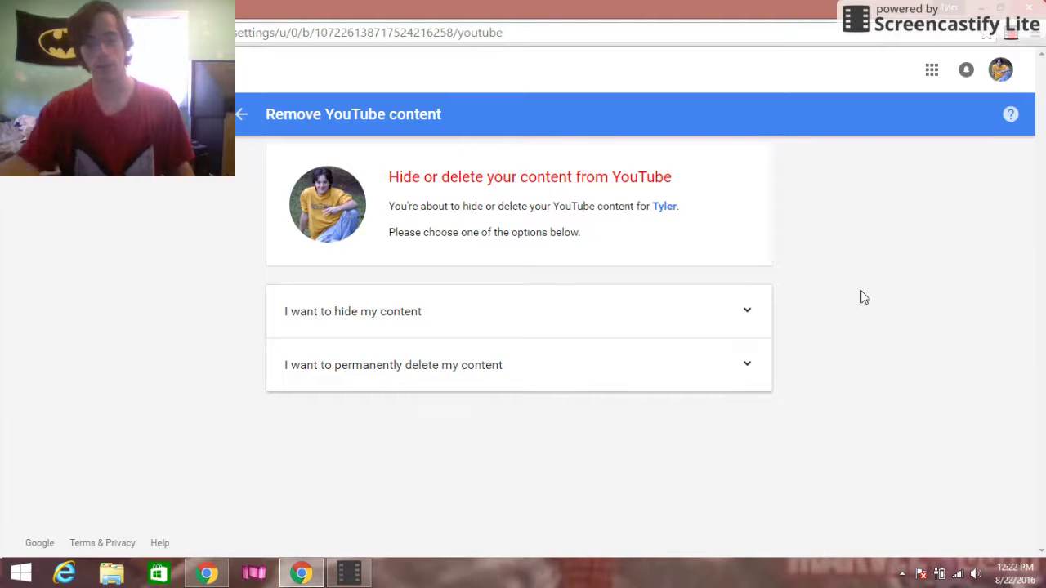
- Expand 'I want to permanently delete my content' and tick both acknowledgement checkboxes
left_click(335, 385)
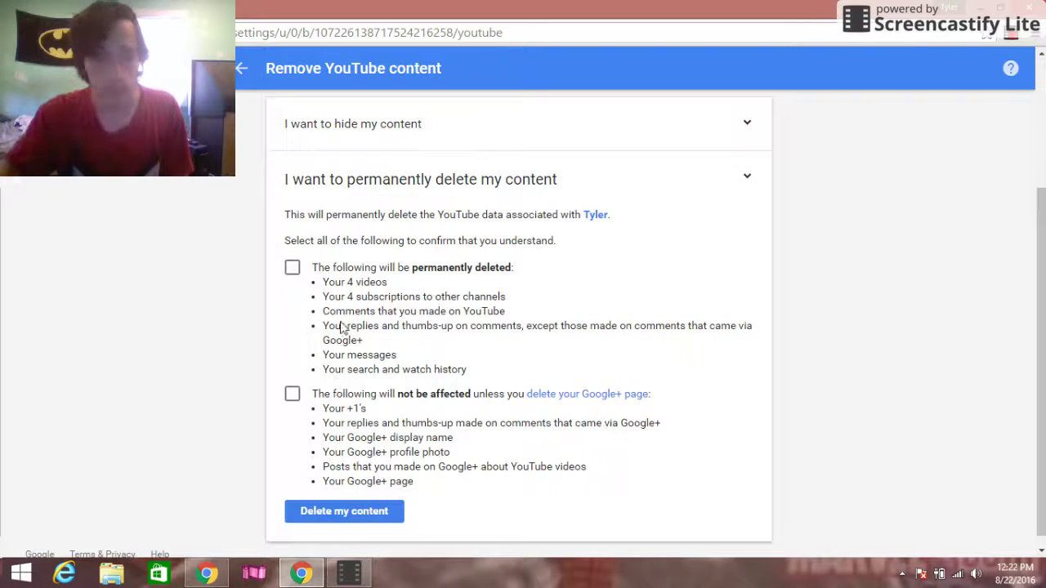
left_click(293, 267)
left_click(292, 395)
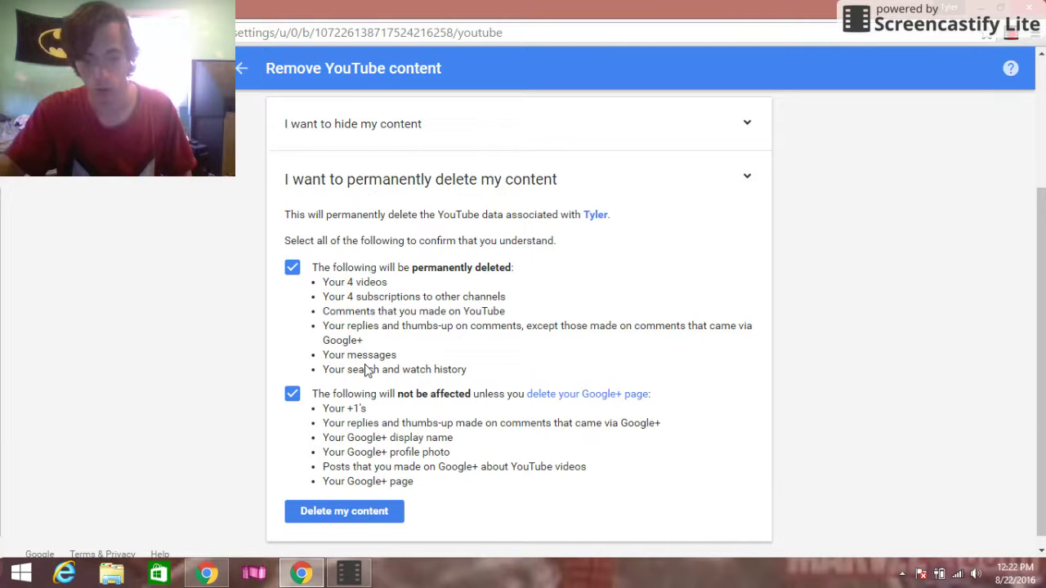
scroll(629, 446, "down", 1)
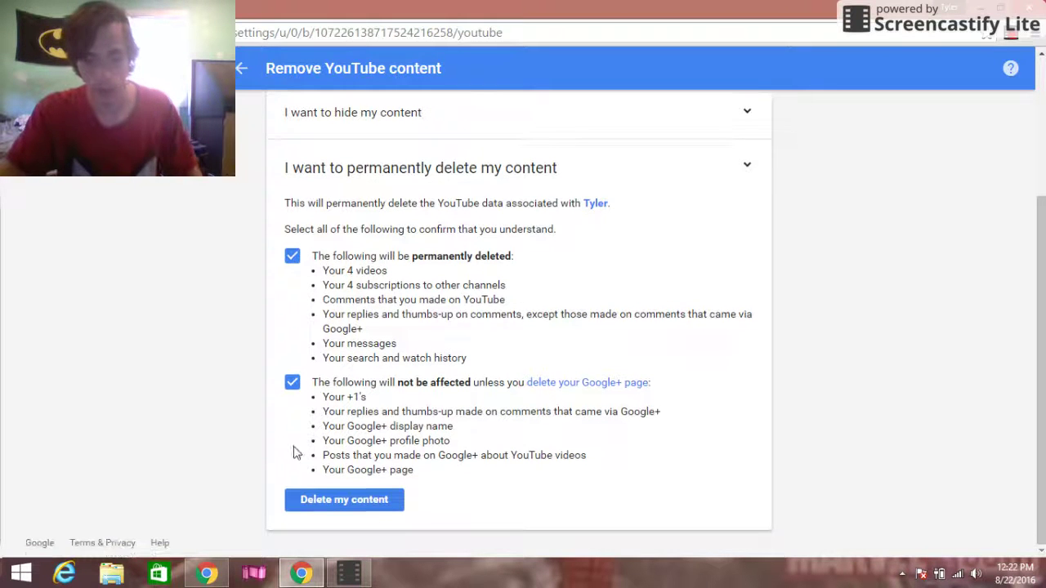
- Confirm 'Delete my content', entering the channel name in the confirmation dialog
left_click(377, 502)
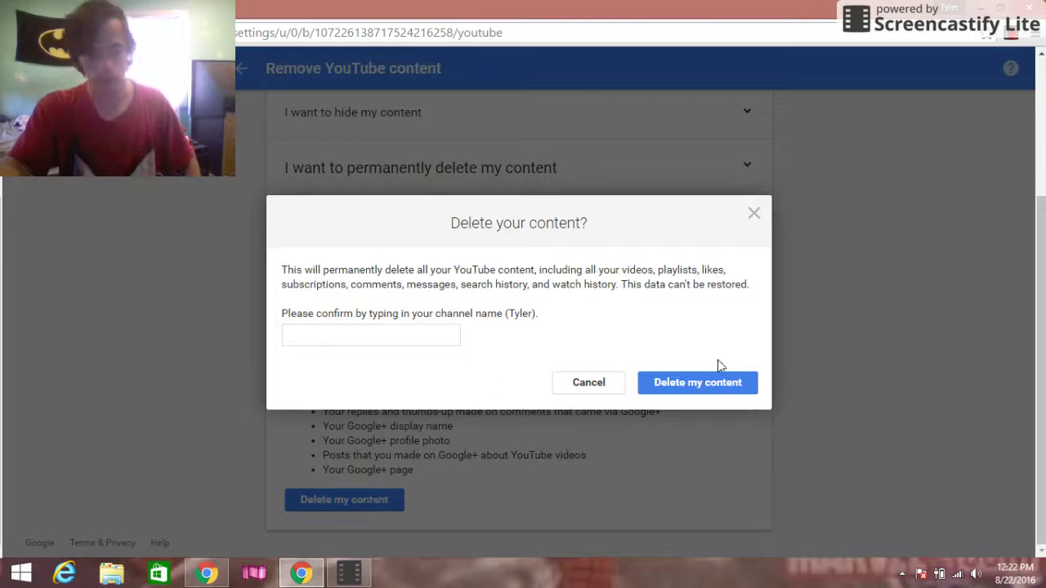
left_click(439, 337)
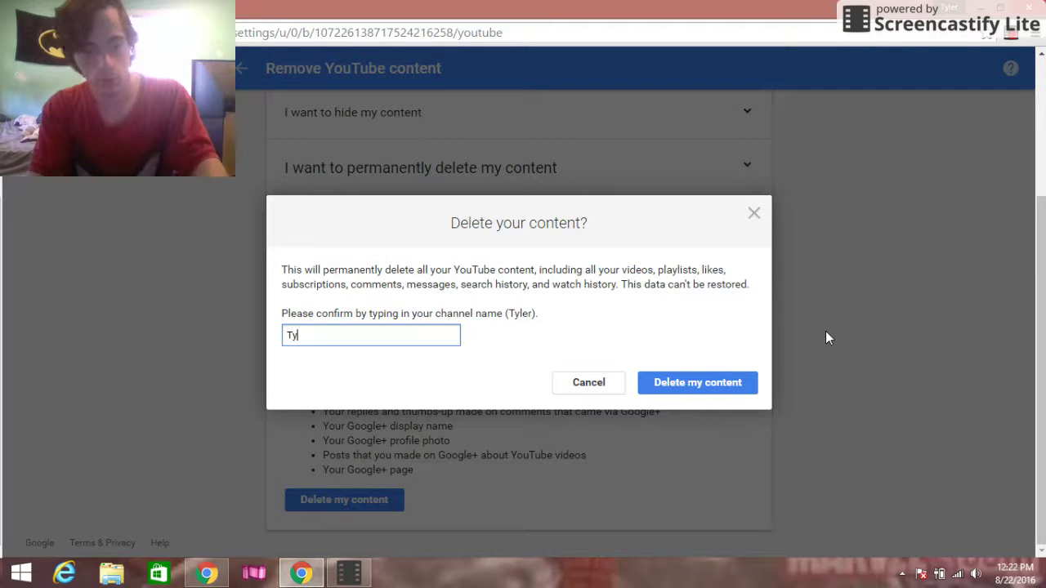
type("r")
left_click(723, 392)
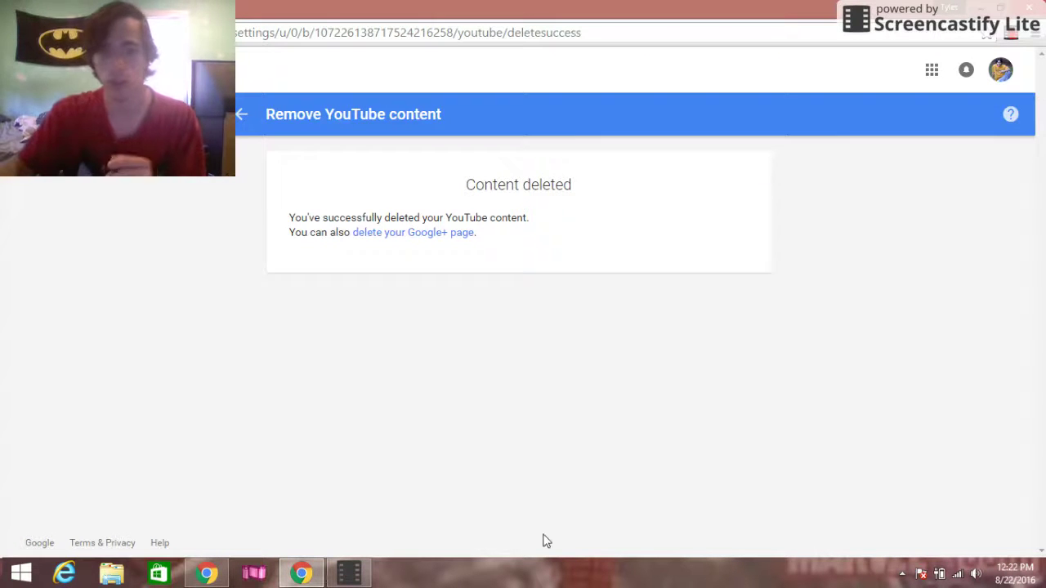
- Follow the 'delete your Google+ page' link and re-enter the account password to sign in
left_click(439, 234)
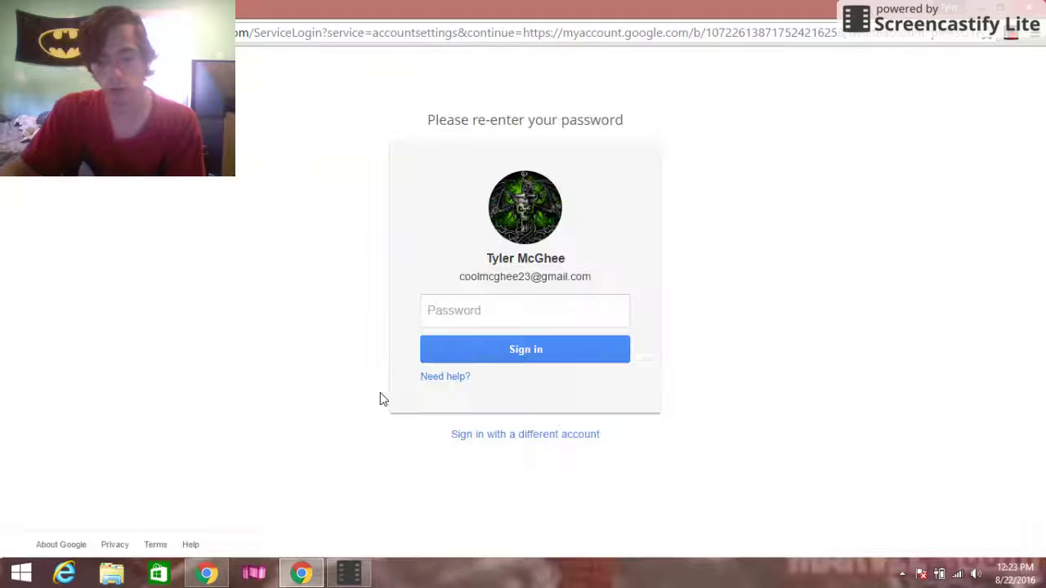
left_click(518, 305)
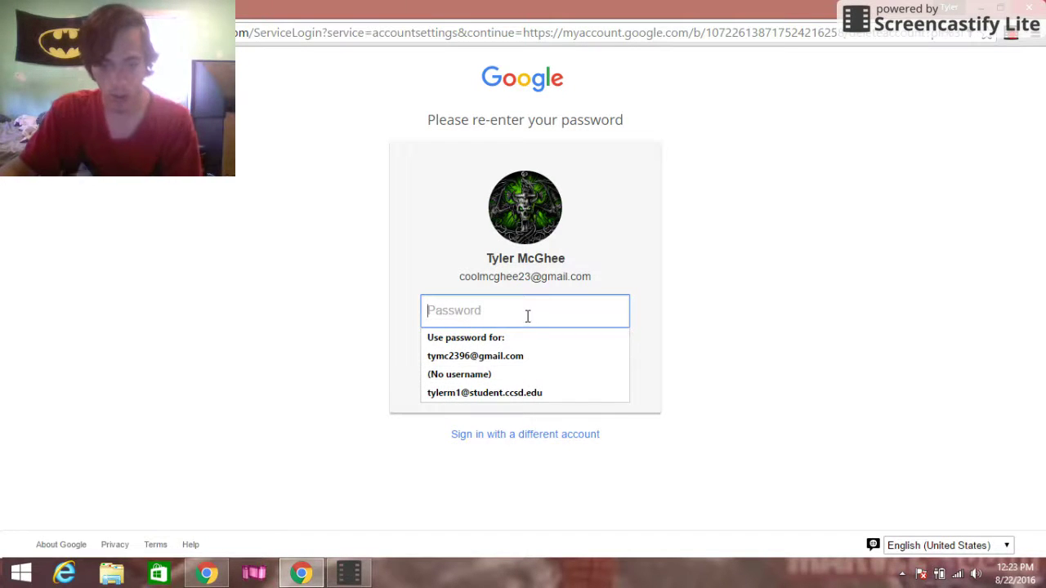
type("********")
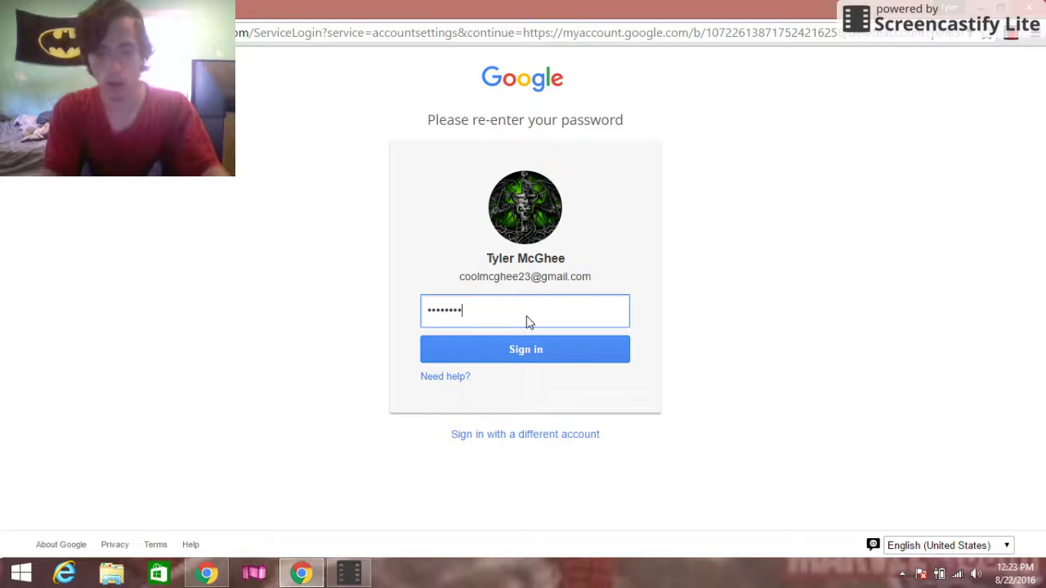
key("Return")
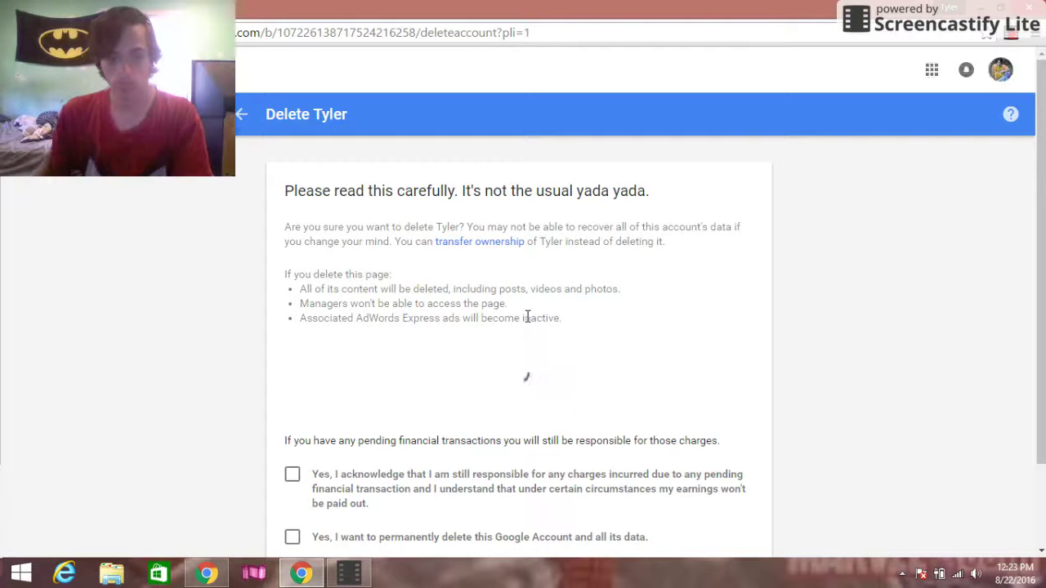
- Tick the pending-charges and permanent-deletion acknowledgements, then delete the Tyler brand account
scroll(501, 350, "down", 3)
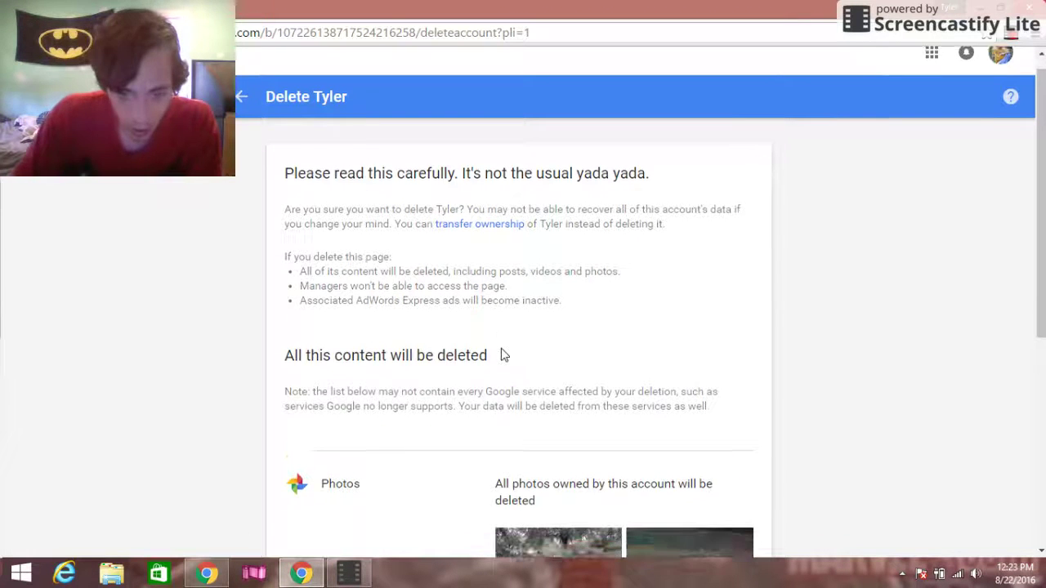
scroll(500, 351, "down", 3)
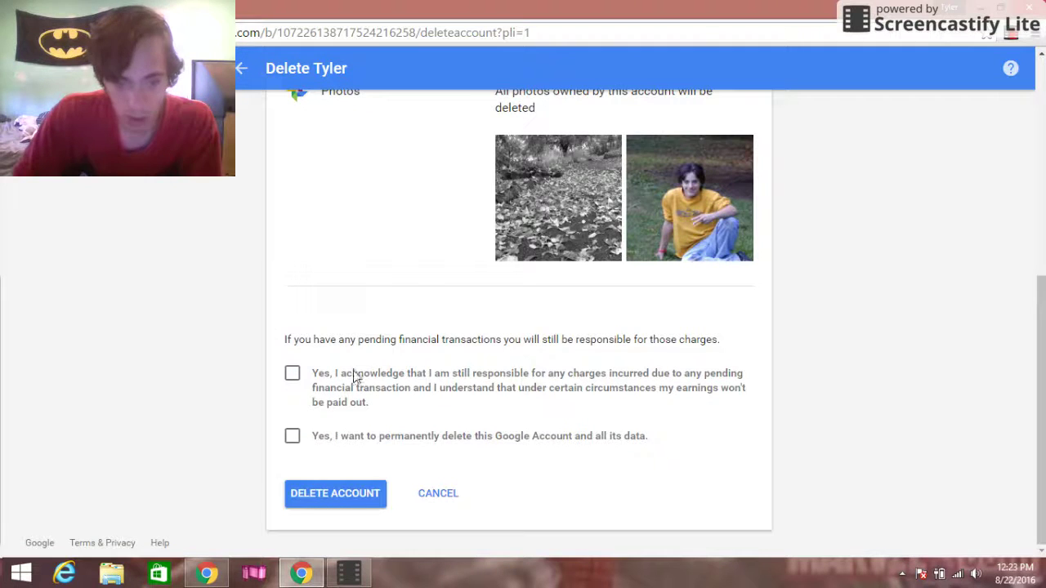
left_click(292, 377)
left_click(292, 435)
left_click(318, 490)
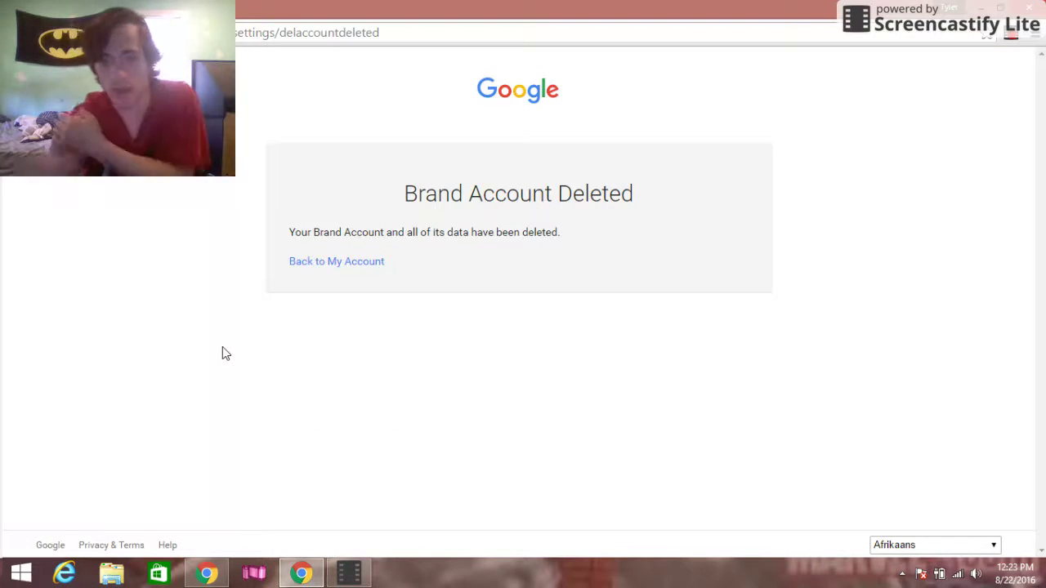
- Go back to My Account, opening and closing the Google apps list
left_click(339, 261)
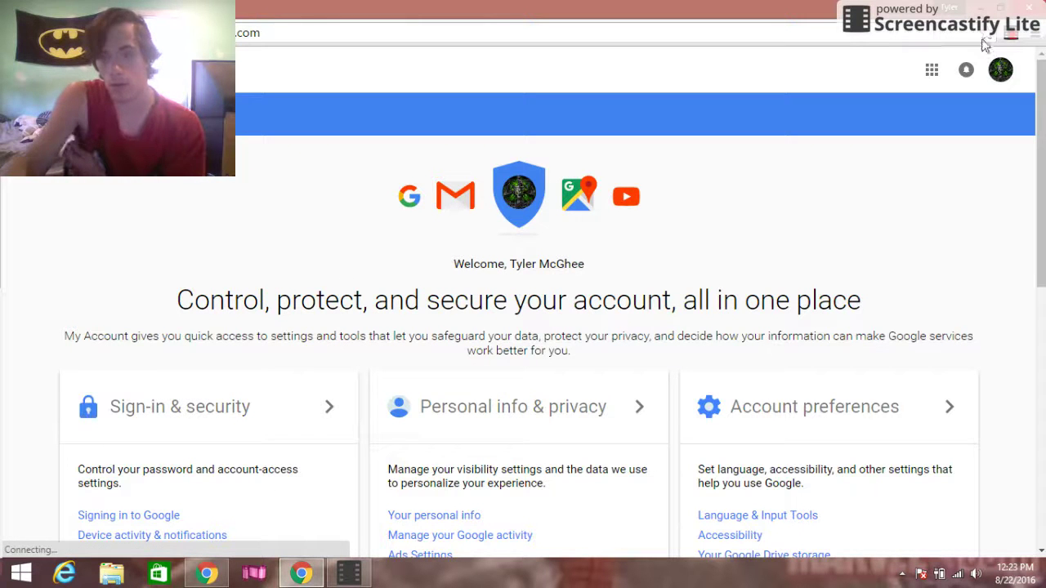
left_click(931, 69)
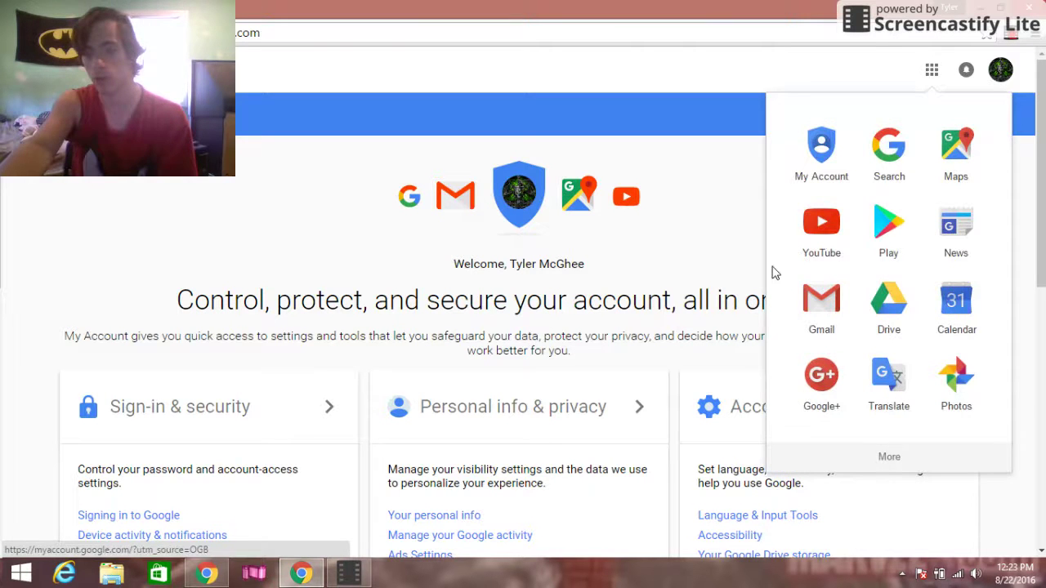
key("Escape")
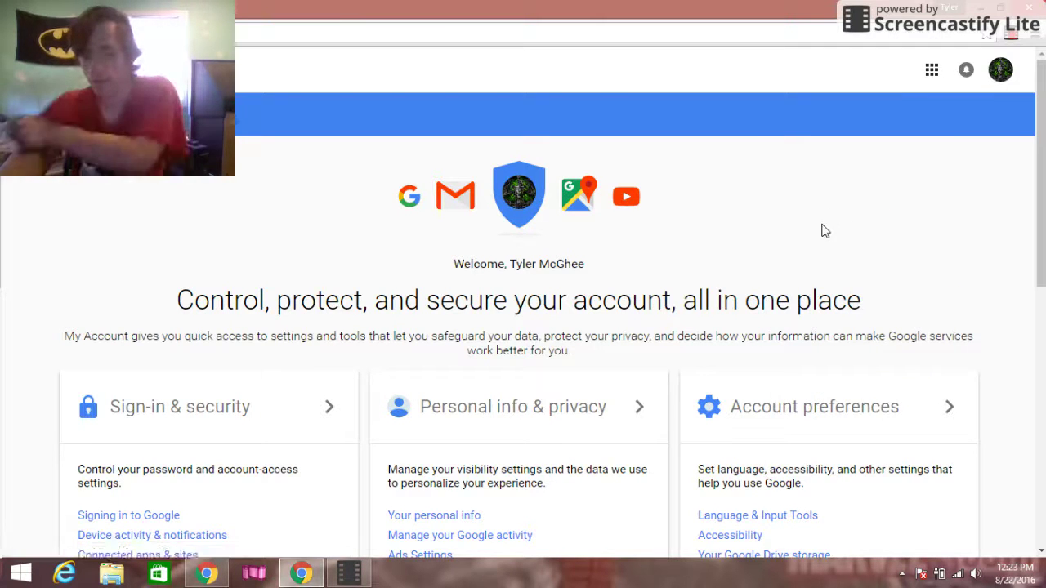